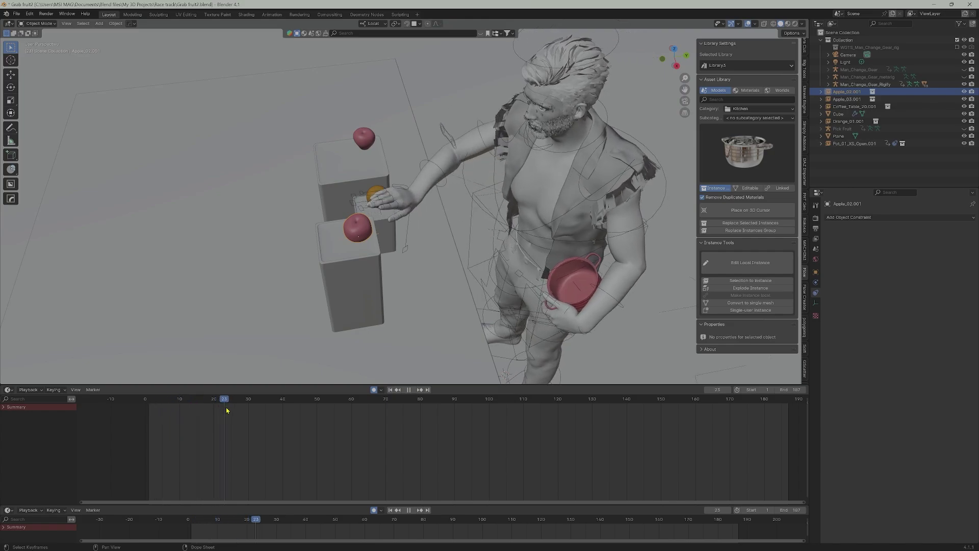
Zoom onto the character's hand and apple, then advance the timeline to frame 32
scroll(408, 219, "up", 5)
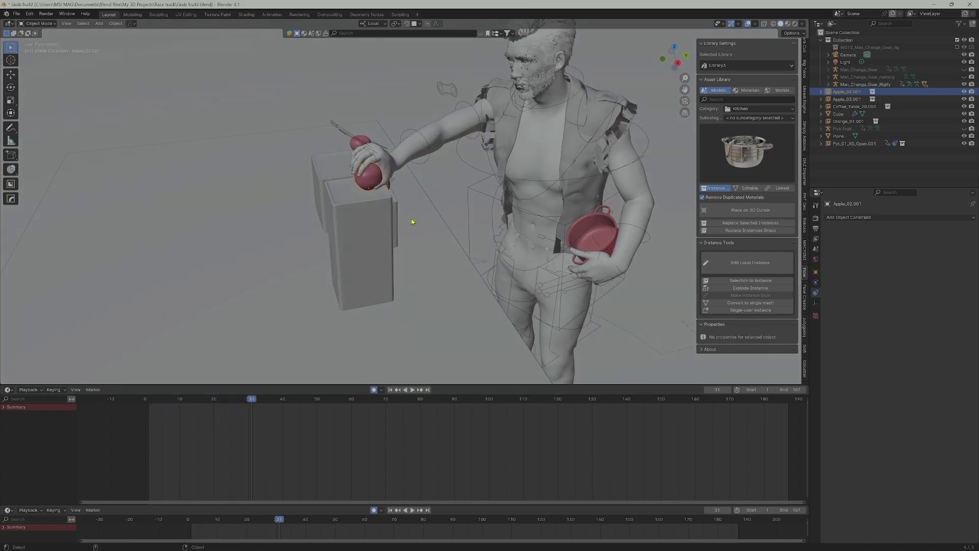
middle_click_drag(408, 219, 405, 221)
key("Right")
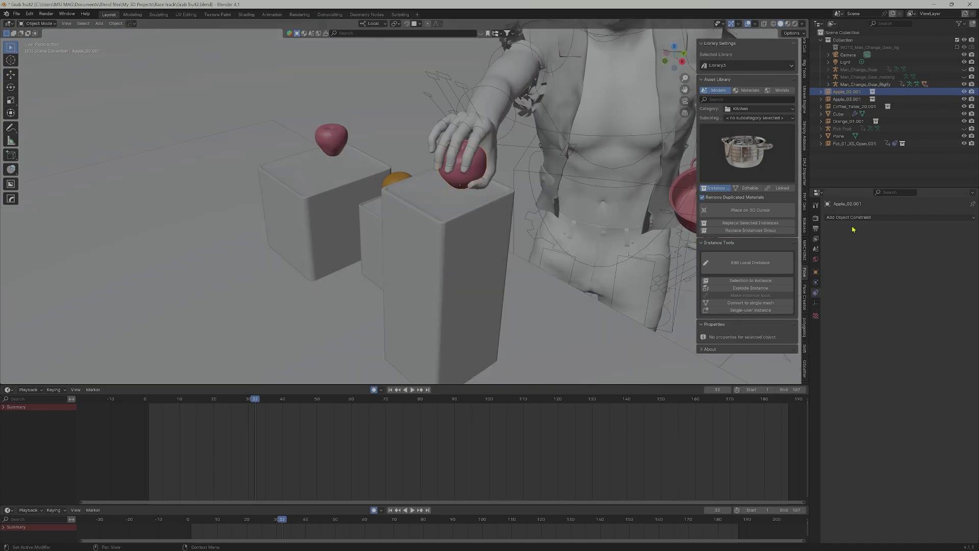
Add a Child Of constraint to the apple targeting the Man_Change_Gear_Rigify rig
left_click(860, 218)
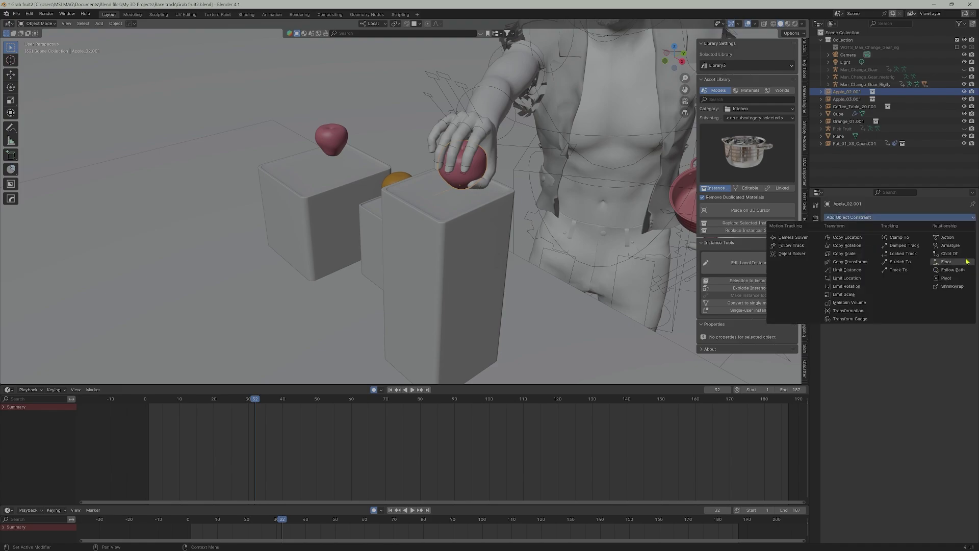
left_click(950, 254)
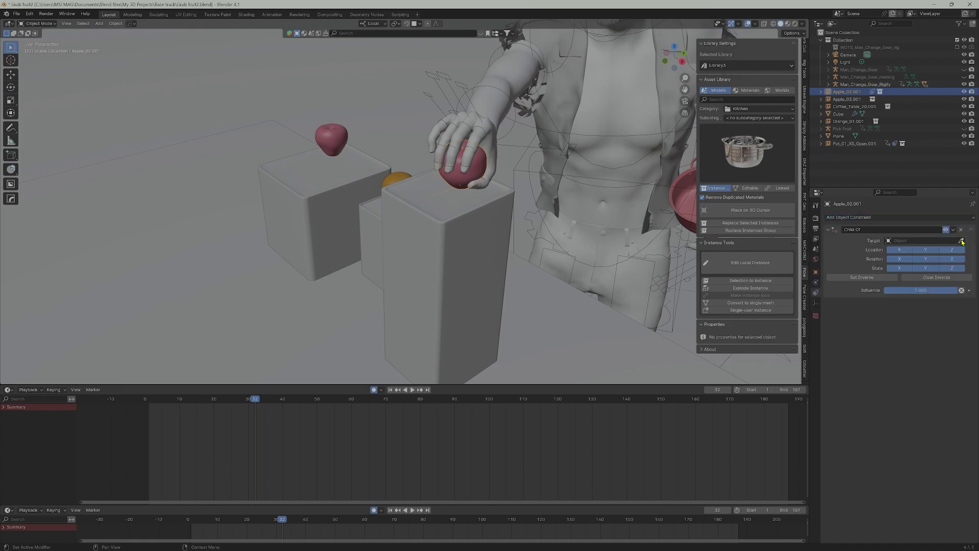
left_click(961, 240)
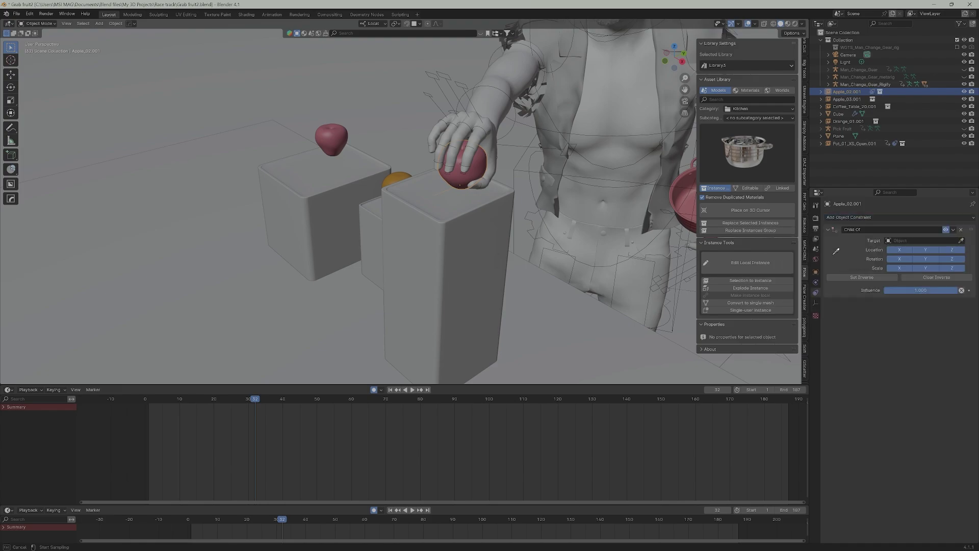
left_click(517, 121)
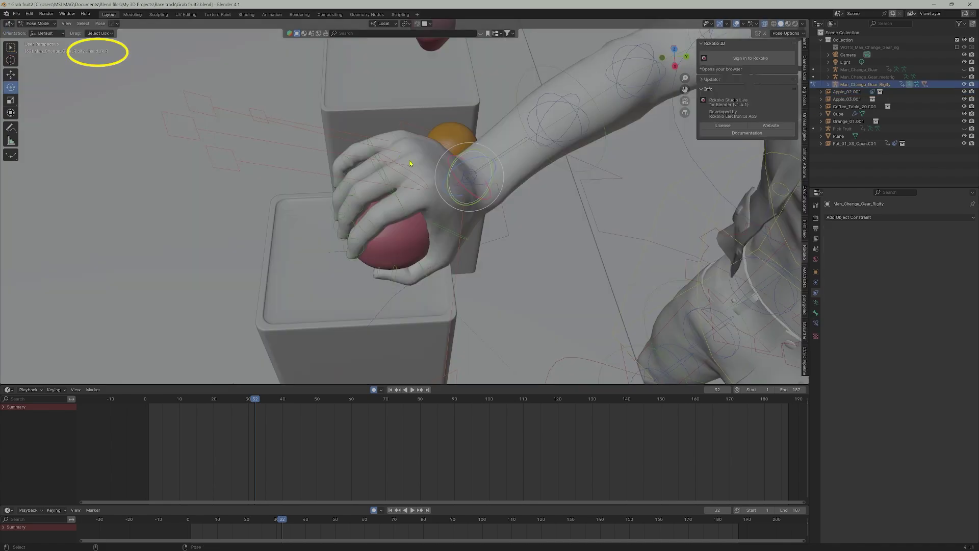
left_click(521, 224)
middle_click_drag(492, 203, 527, 230)
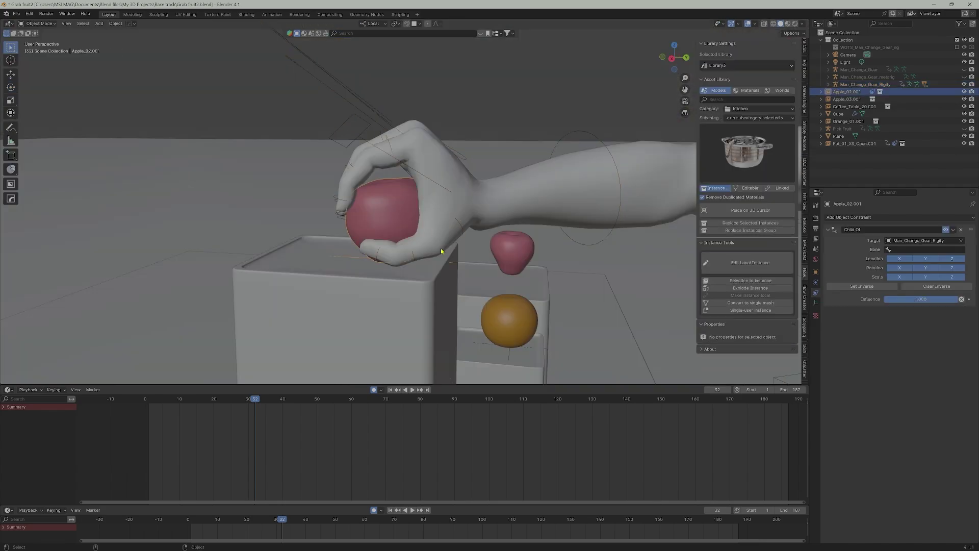
left_click(913, 250)
Set the Child Of bone to hand_fk.R via a 'hand' search and apply Set Inverse
type("hjand")
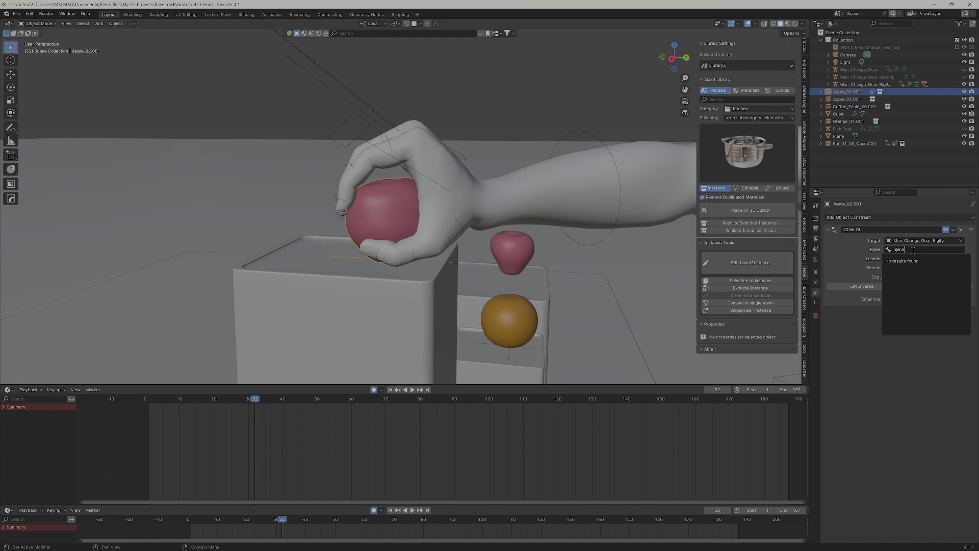
key("BackSpace")
key("BackSpace")
key("BackSpace")
key("BackSpace")
key("BackSpace")
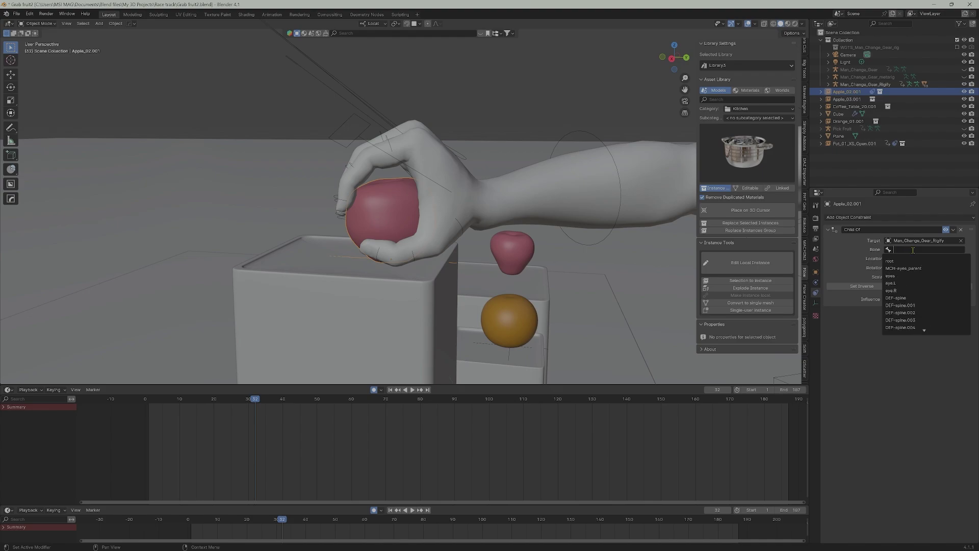
type("hand")
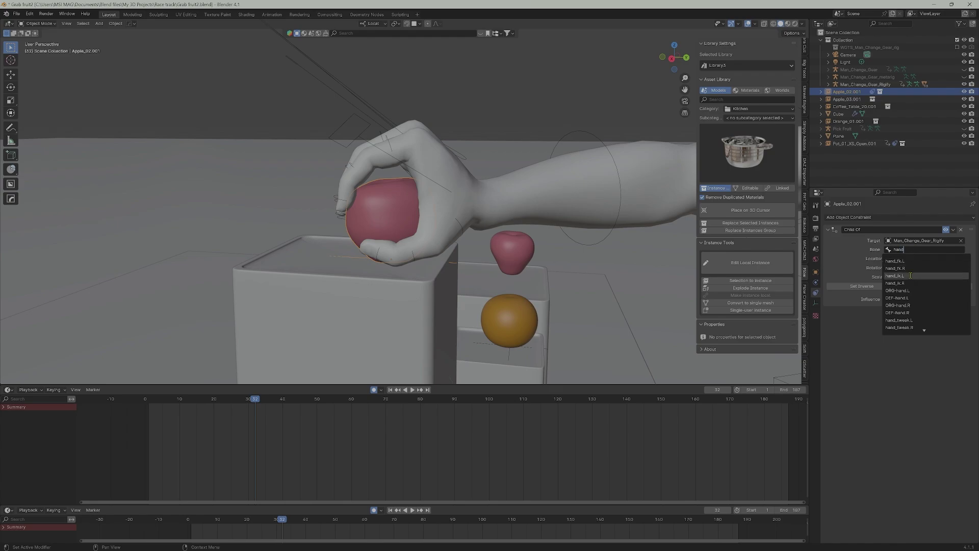
left_click(911, 268)
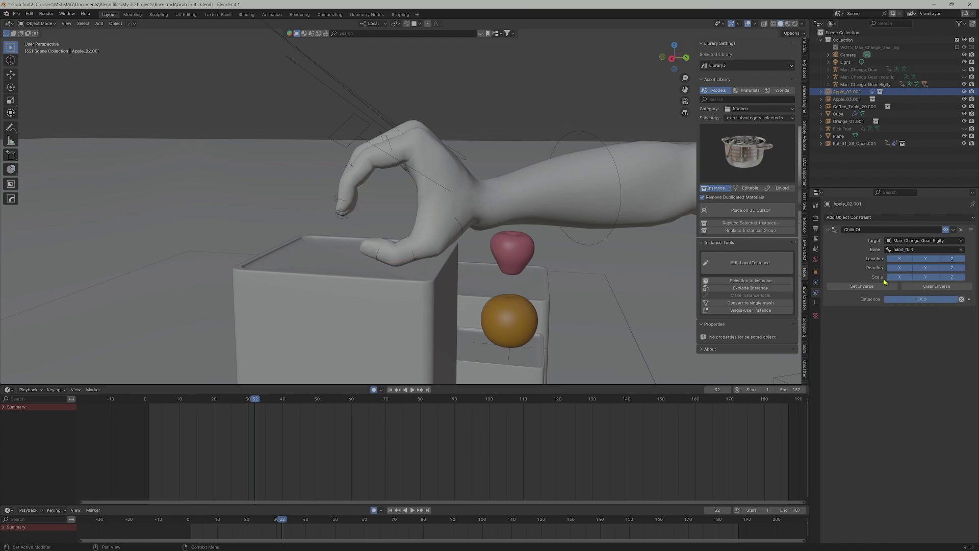
left_click(859, 286)
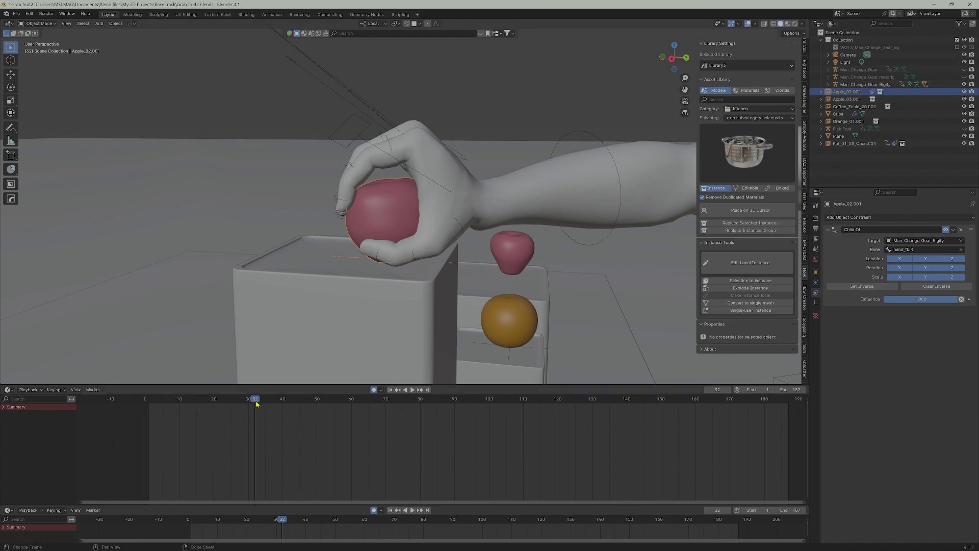
left_click_drag(254, 403, 272, 407)
scroll(434, 326, "down", 3)
middle_click_drag(434, 326, 518, 341)
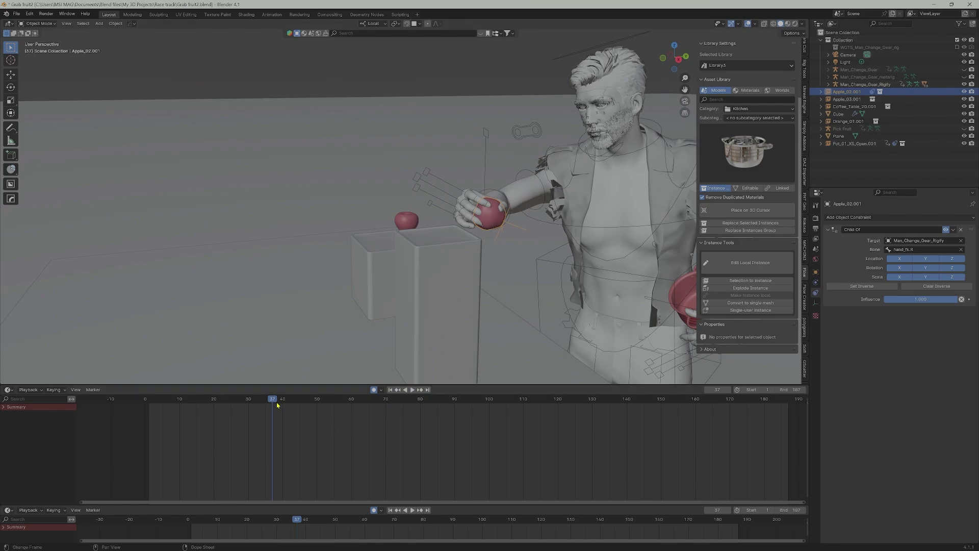
left_click_drag(274, 403, 309, 404)
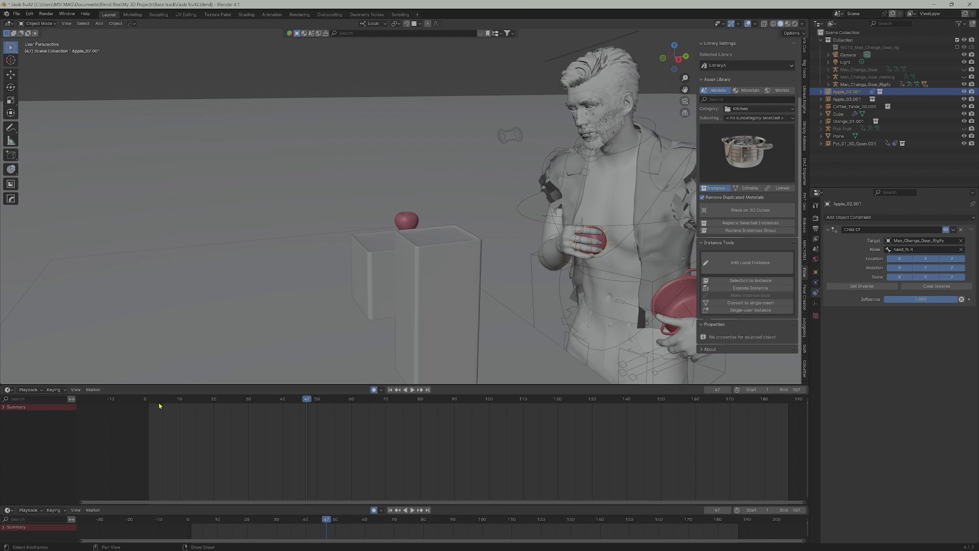
left_click(257, 404)
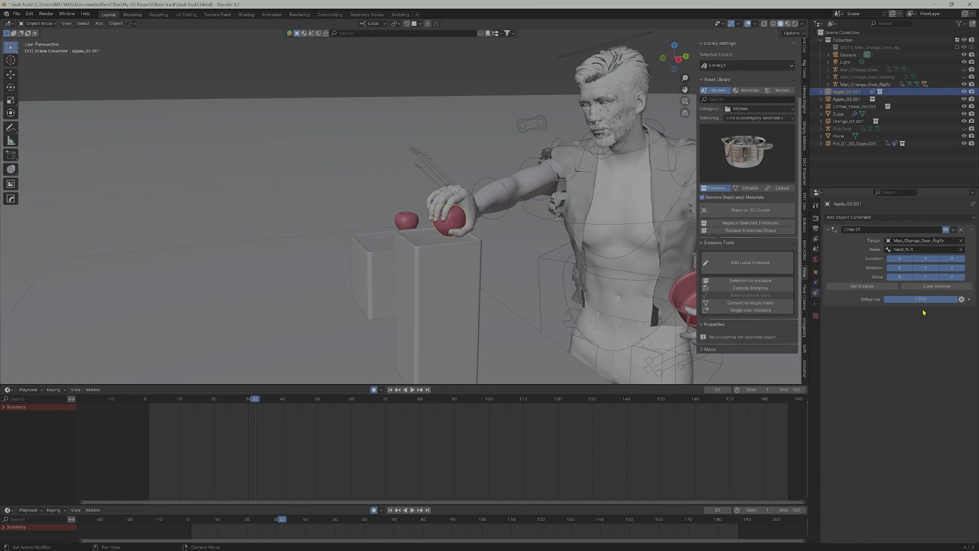
Key the Child Of influence at 1 on frame 32 and 0 on frame 31
key("i")
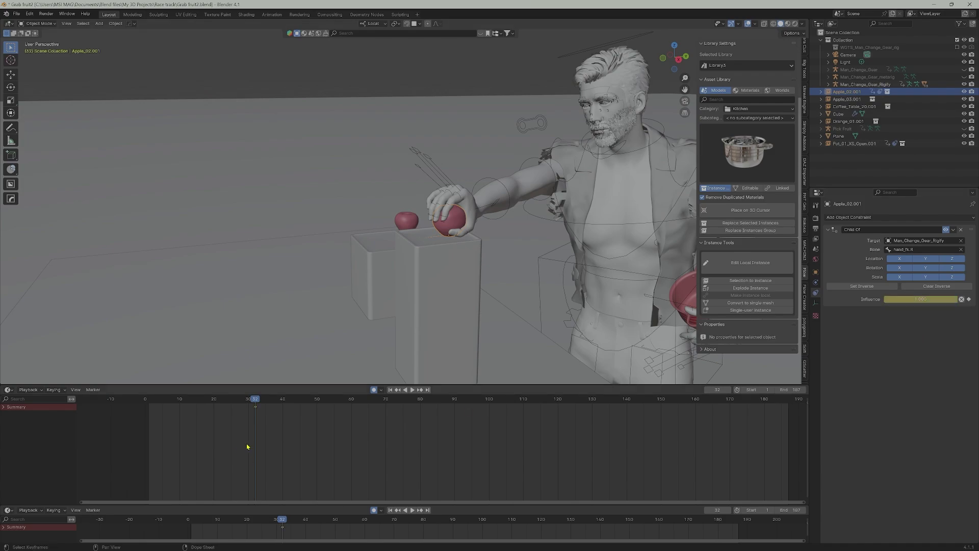
key("Left")
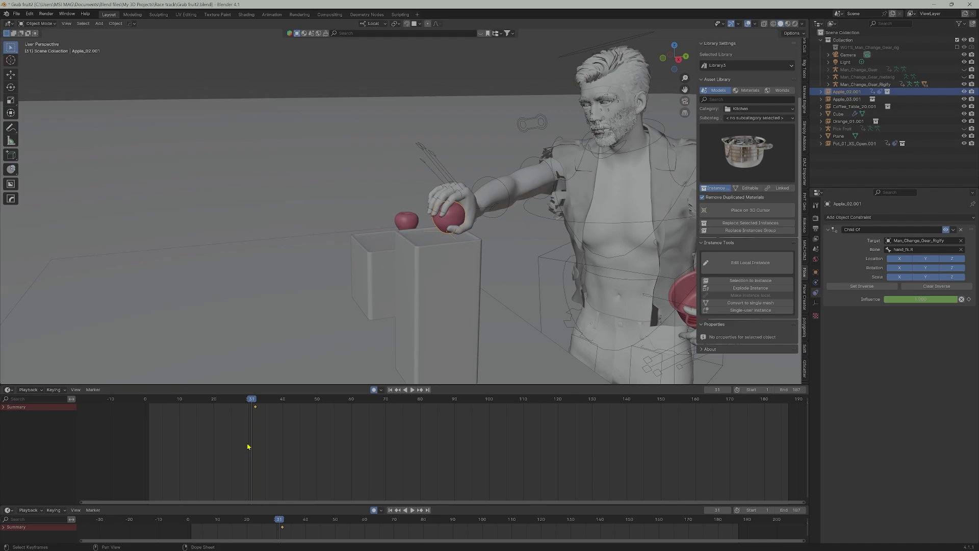
left_click(922, 299)
type("0")
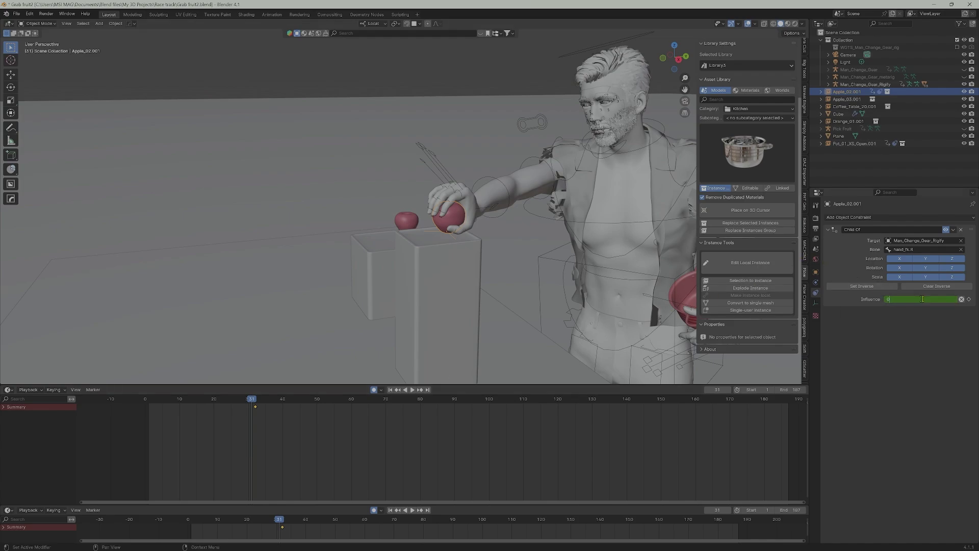
key("Return")
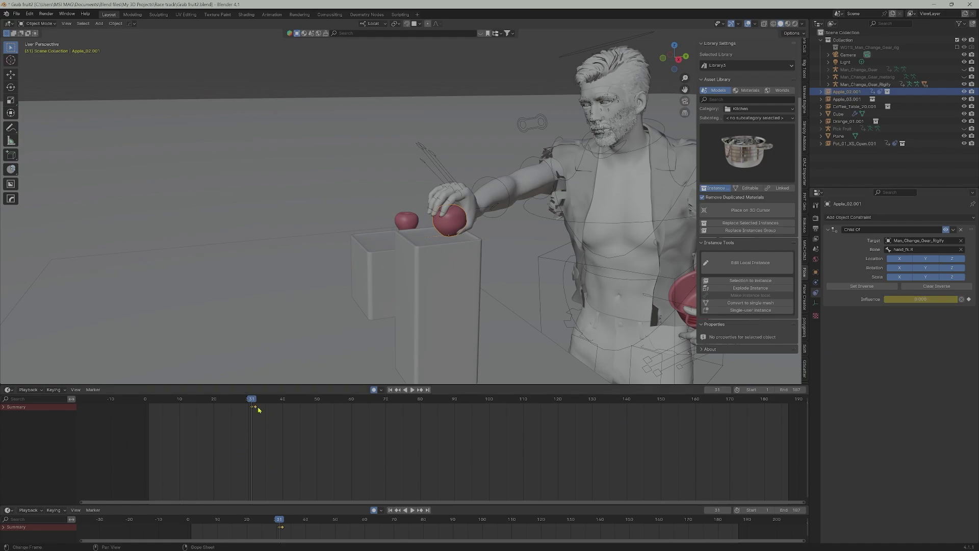
Play and scrub the timeline from frame 28 to check the apple pickup
left_click(242, 397)
key("space")
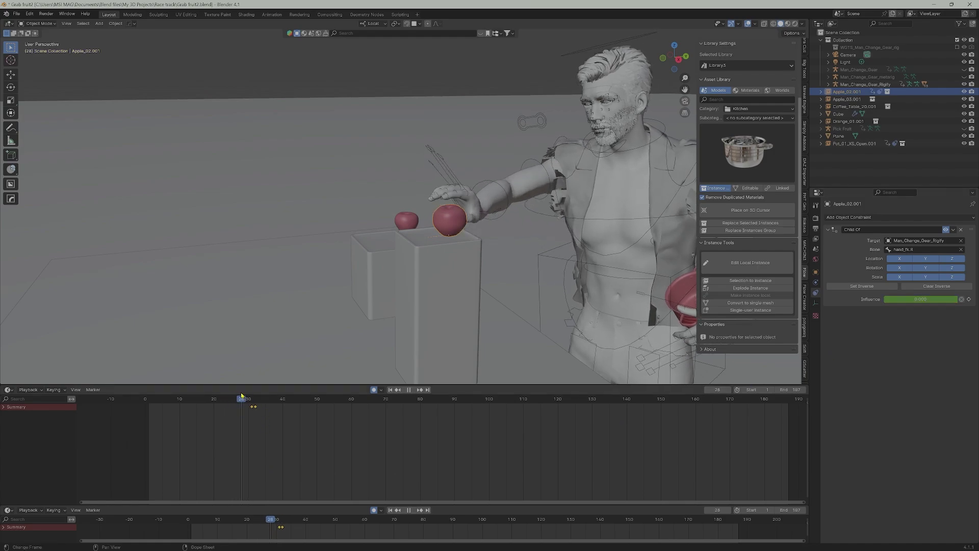
left_click_drag(241, 395, 337, 411)
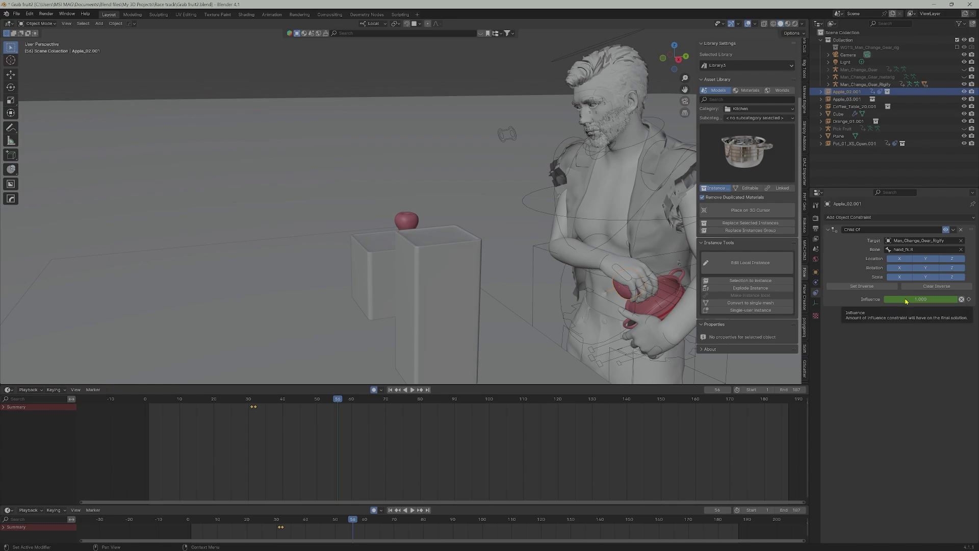
Key full Child Of influence at frame 56, then bring up Object > Animation > Bake Action
key("i")
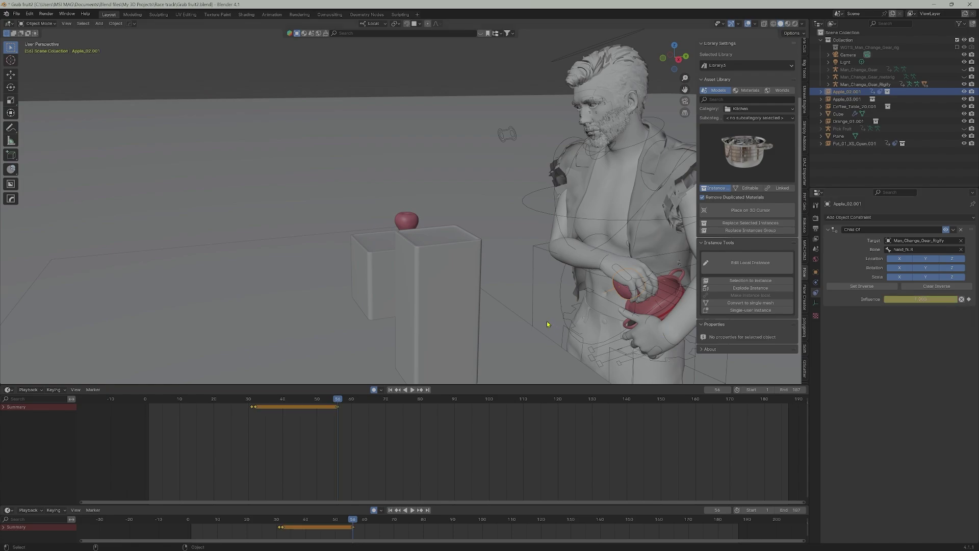
key("Right")
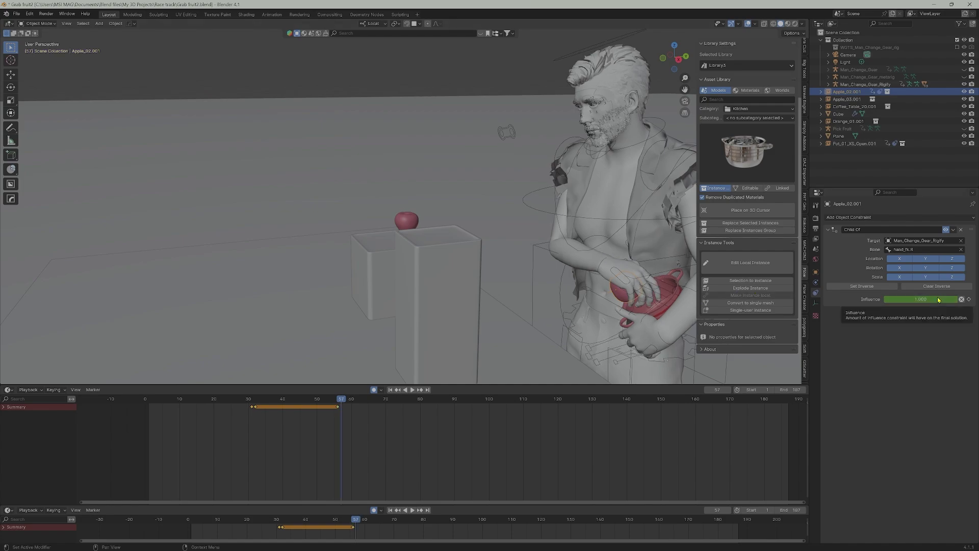
left_click_drag(938, 300, 915, 300)
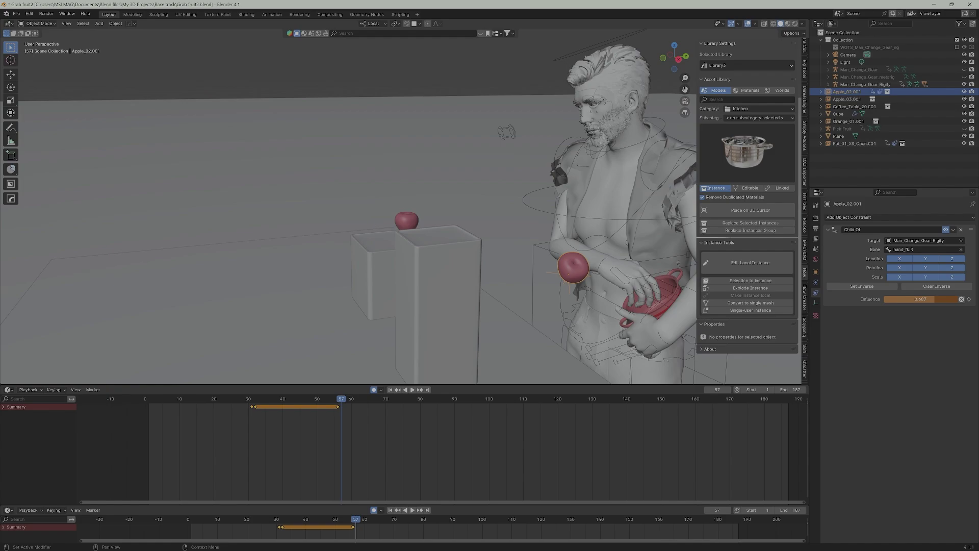
left_click_drag(920, 300, 958, 300)
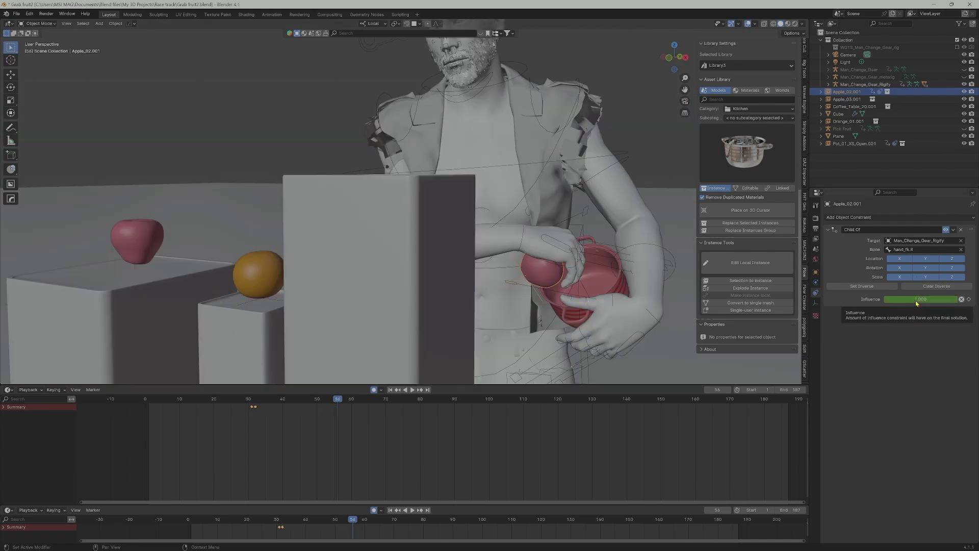
key("i")
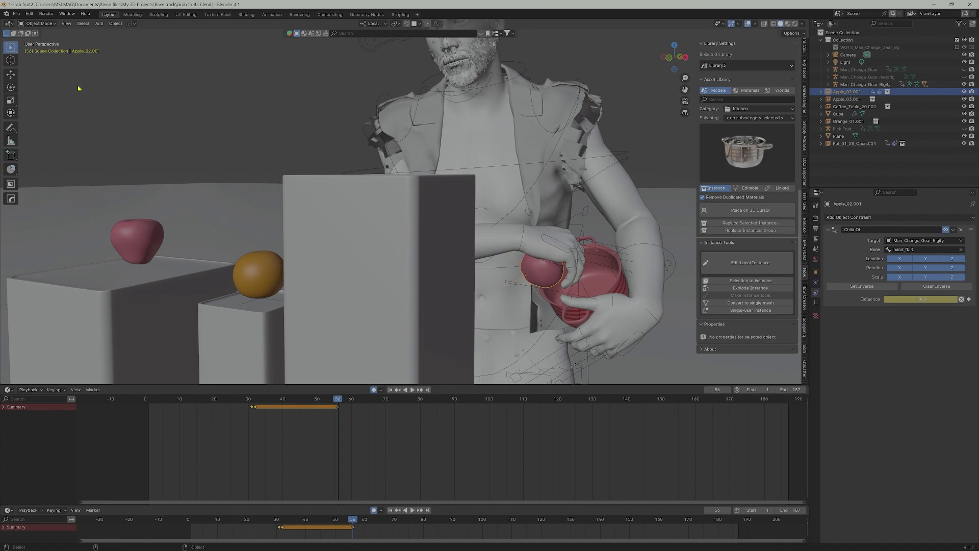
left_click(116, 24)
mouse_move(128, 203)
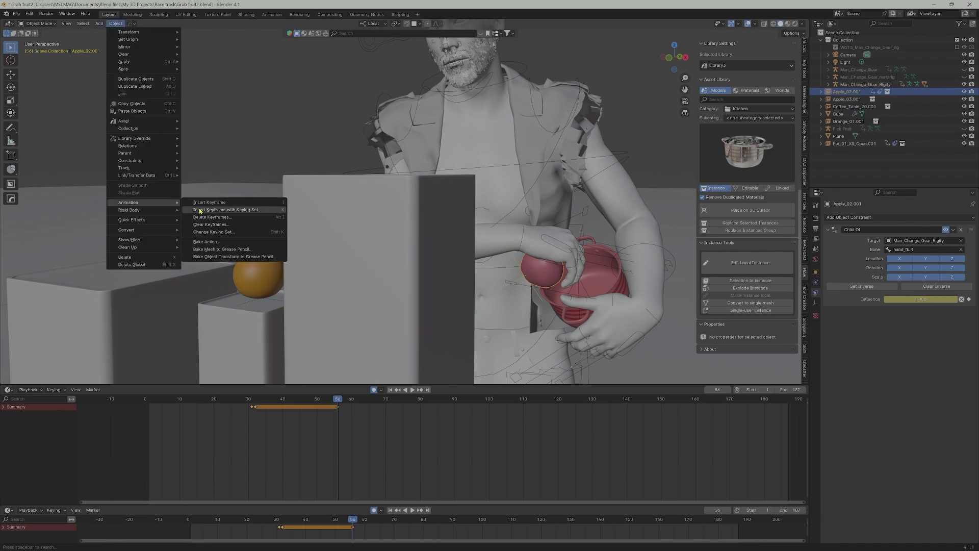
Bake the apple's action from frame 31 to 56 with Visual Keying and Clear Constraints
left_click(216, 243)
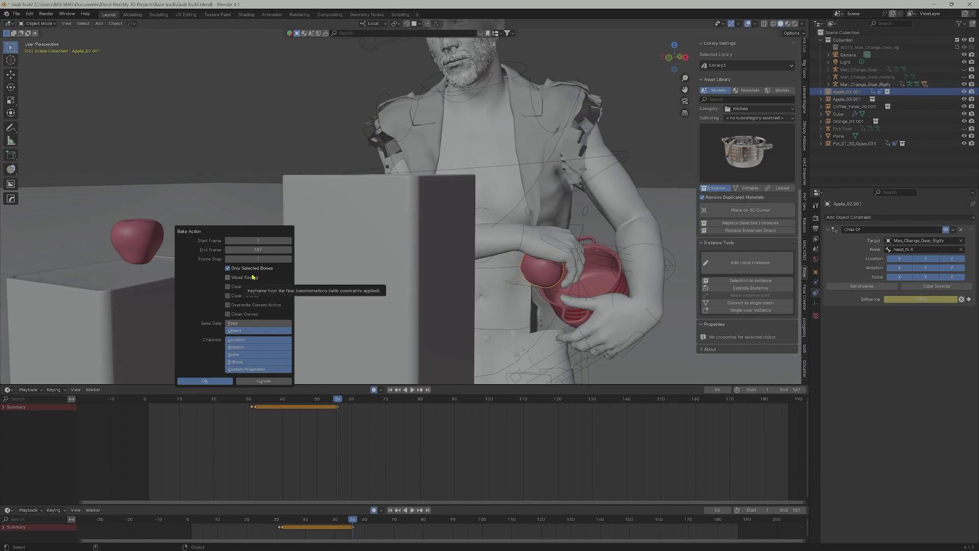
left_click(257, 250)
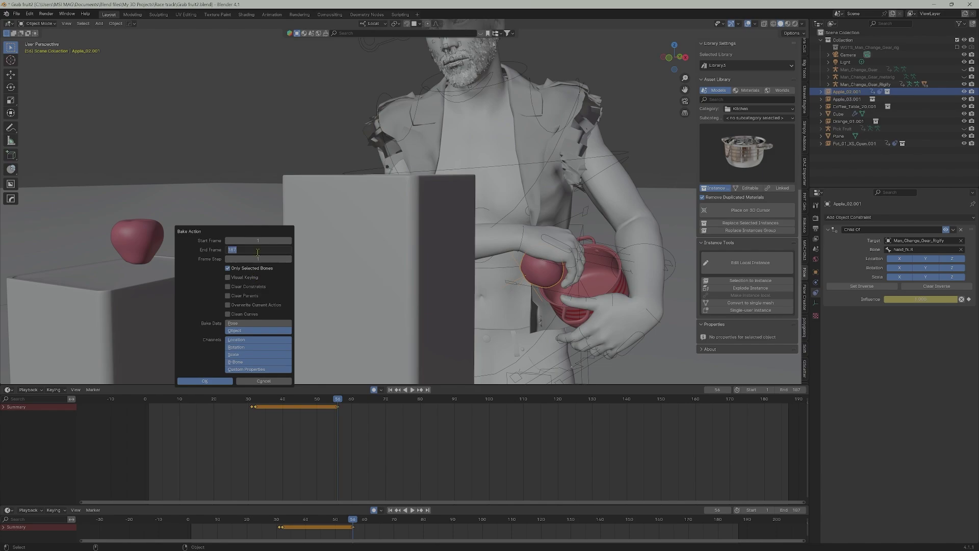
type("56")
key("Return")
left_click(257, 240)
type("31")
key("Return")
left_click(228, 287)
left_click(228, 278)
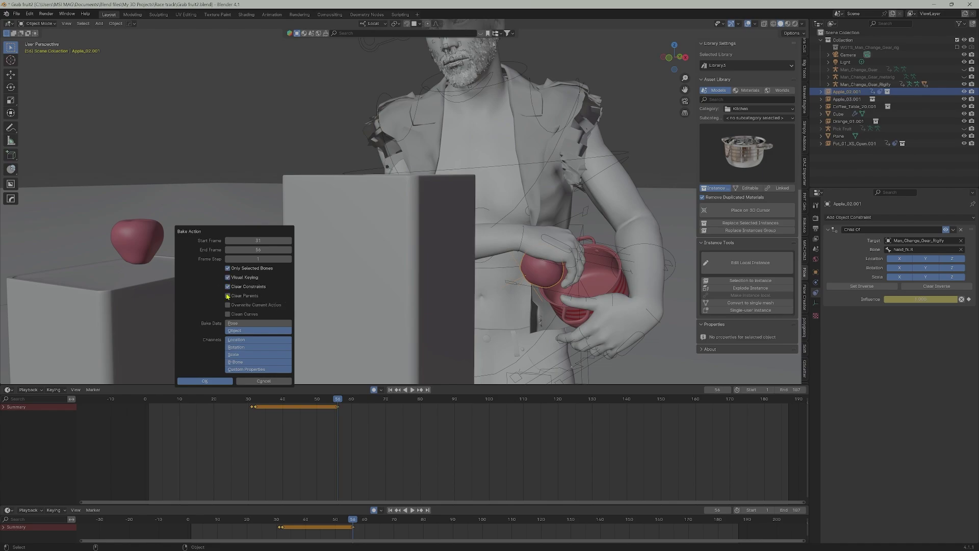
left_click(197, 381)
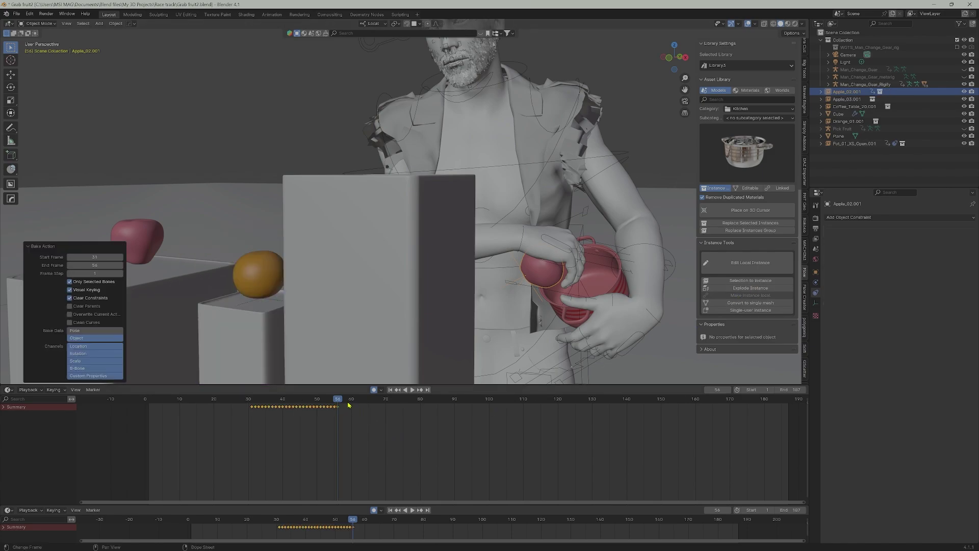
Play back the baked motion and frame the view on the apple and pot
key("space")
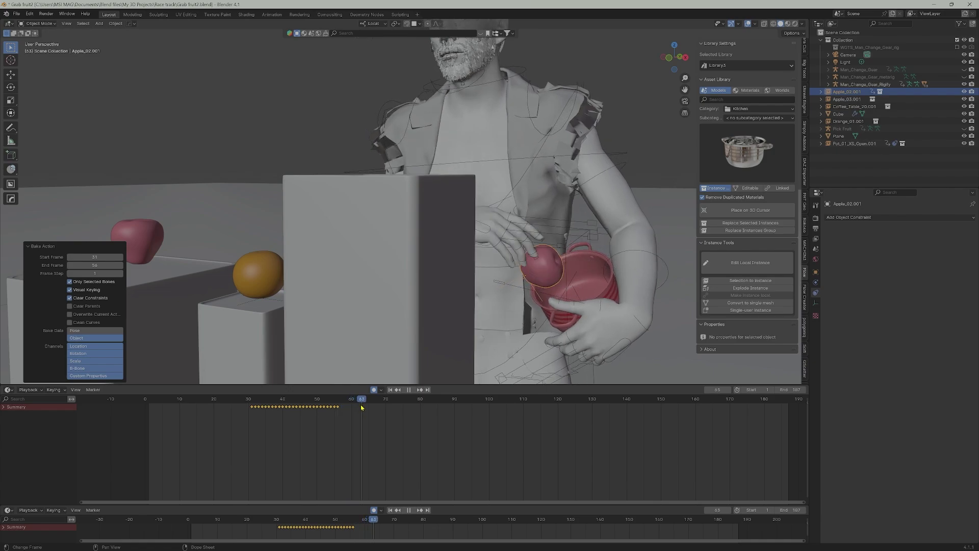
key("space")
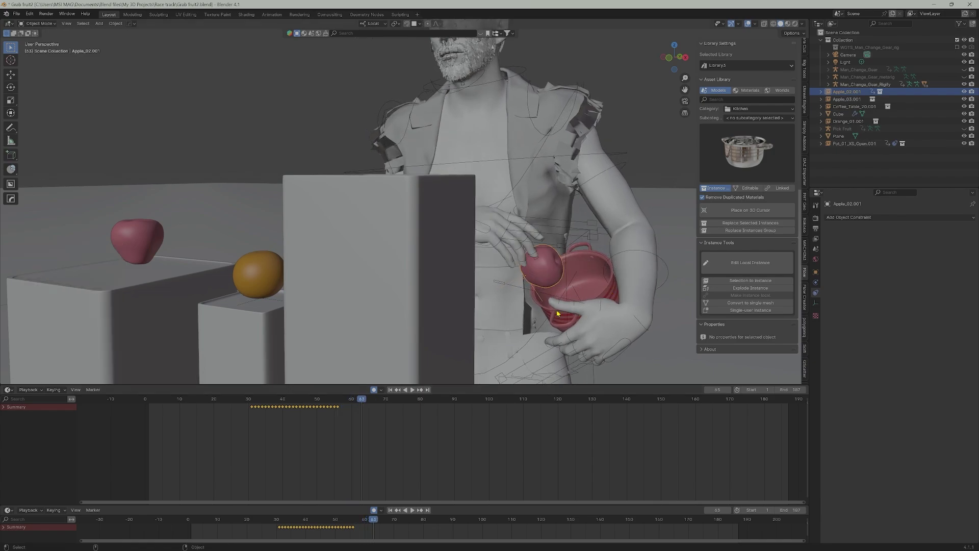
middle_click_drag(557, 313, 587, 290)
scroll(564, 306, "up", 3)
Move the apple into the pot with repeated grab adjustments, auto-keyed at frame 63
key("g")
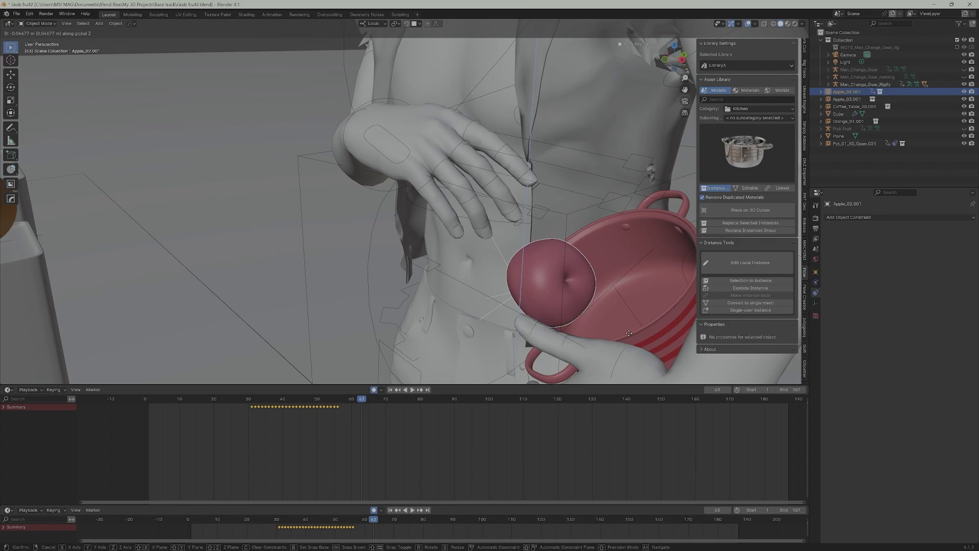
left_click(579, 292)
middle_click_drag(580, 293, 558, 177)
key("g")
left_click(627, 326)
key("g")
left_click(583, 213)
middle_click_drag(582, 213, 411, 250)
key("g")
left_click(601, 215)
Refine the apple's height inside the pot along its local Z axis
key("g")
key("z")
key("z")
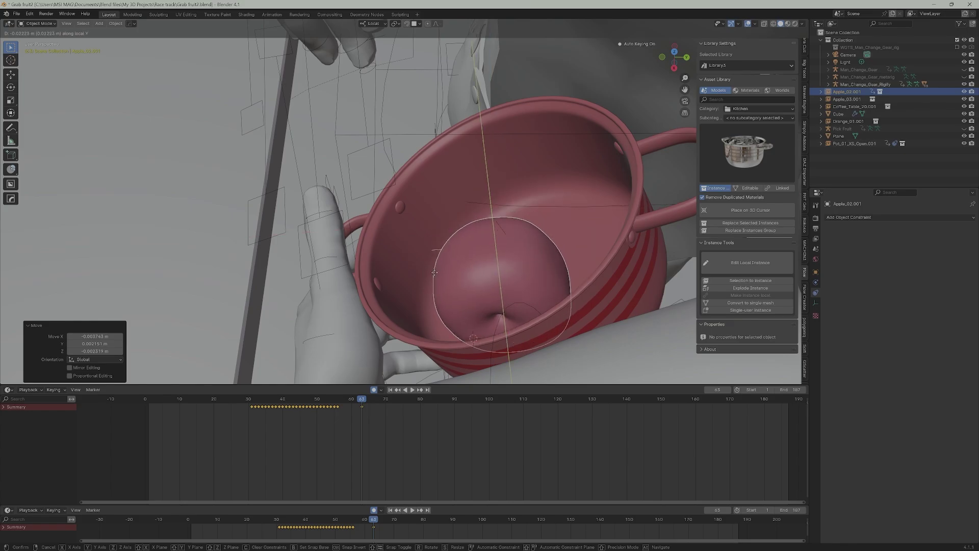
left_click(489, 286)
middle_click_drag(489, 285, 476, 250)
key("g")
key("z")
key("z")
left_click(506, 277)
Scrub the timeline back to frame 35 to review the apple's path into the pot
scroll(475, 231, "down", 5)
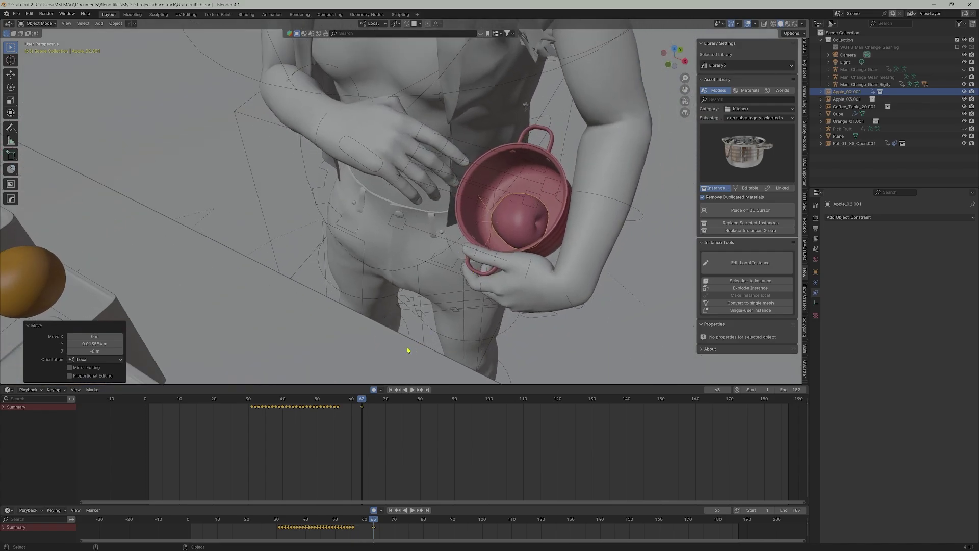
left_click(360, 400)
left_click_drag(361, 399, 266, 399)
mouse_move(306, 296)
middle_mouse_down()
mouse_move(312, 306)
mouse_move(302, 276)
mouse_move(306, 283)
middle_mouse_up()
left_click_drag(270, 399, 247, 400)
key("space")
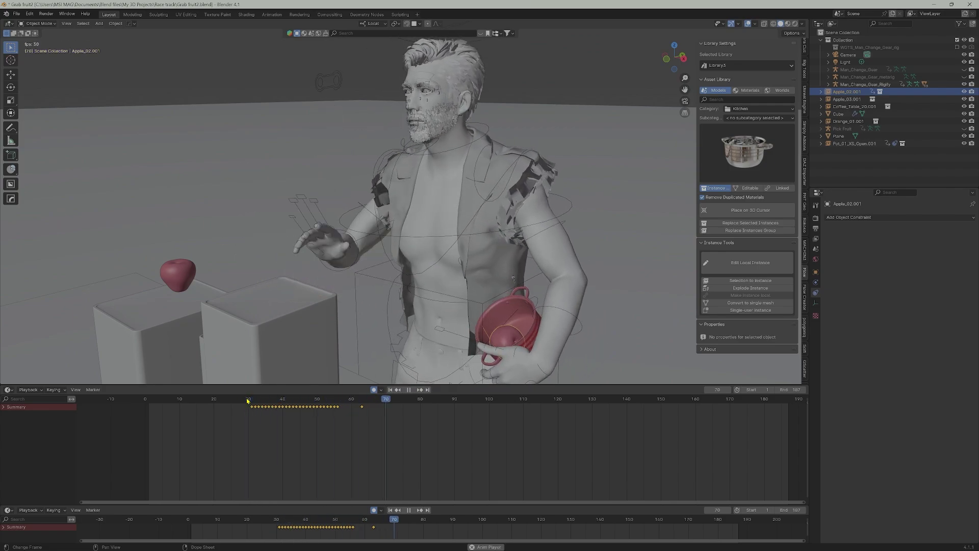
key("space")
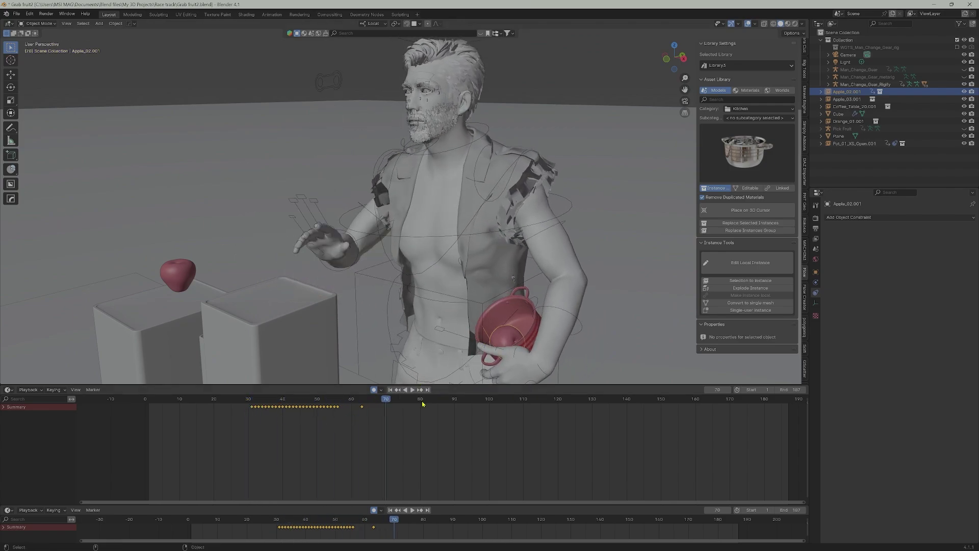
left_click_drag(390, 404, 362, 403)
middle_click_drag(502, 349, 479, 282)
scroll(524, 359, "up", 3)
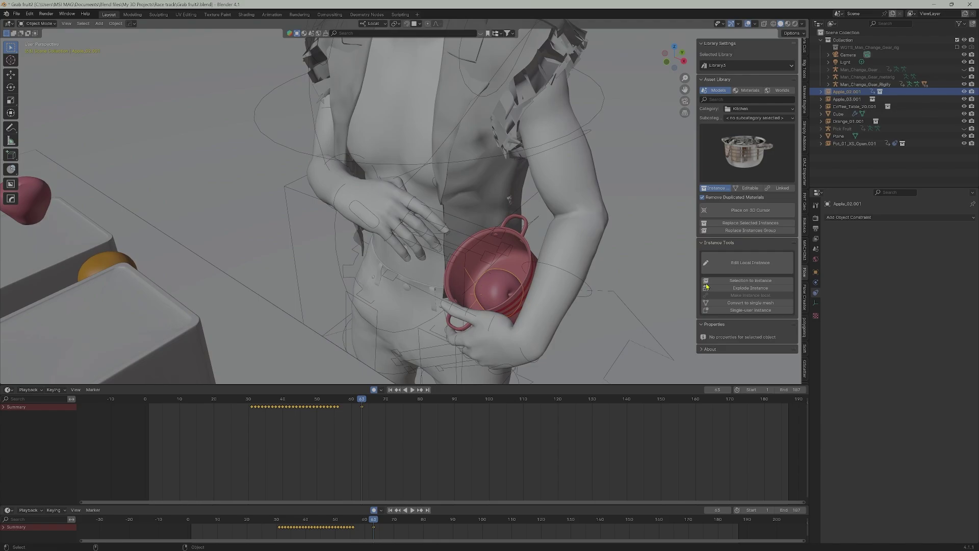
Add a Child Of constraint to the apple targeting Pot_01_XS_Open.001
left_click(859, 218)
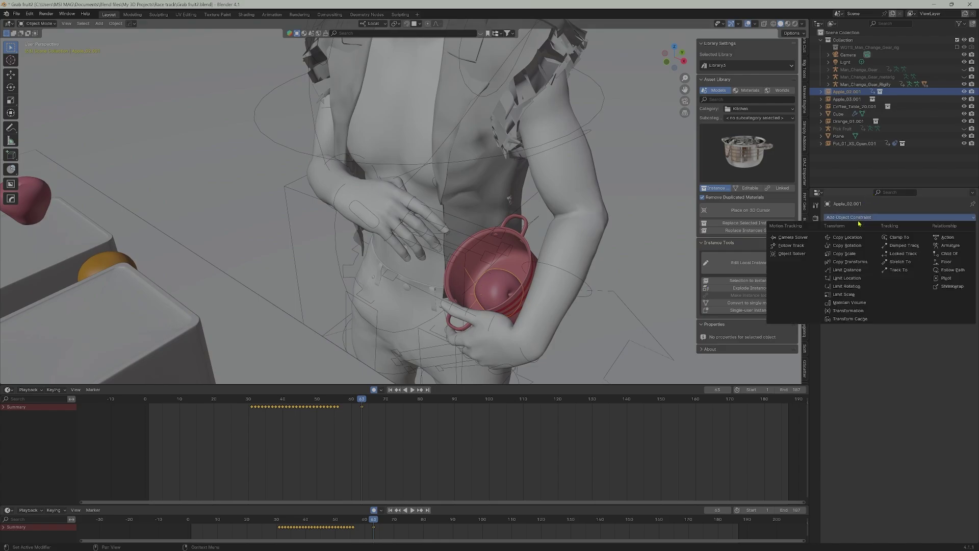
left_click(945, 255)
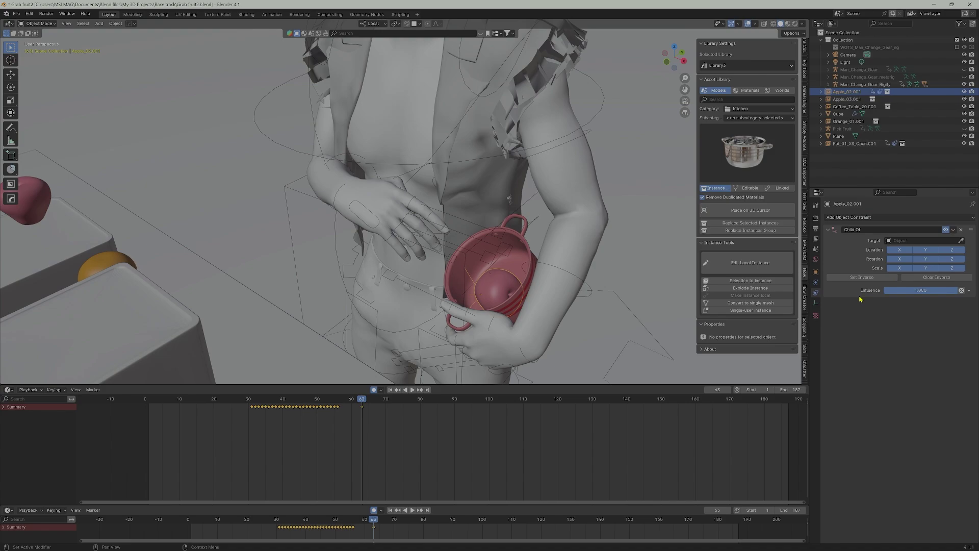
left_click(962, 240)
left_click(532, 260)
Key the pot constraint's influence at 0 on frame 62 and 1 on frame 63, then review in reverse
key("Left")
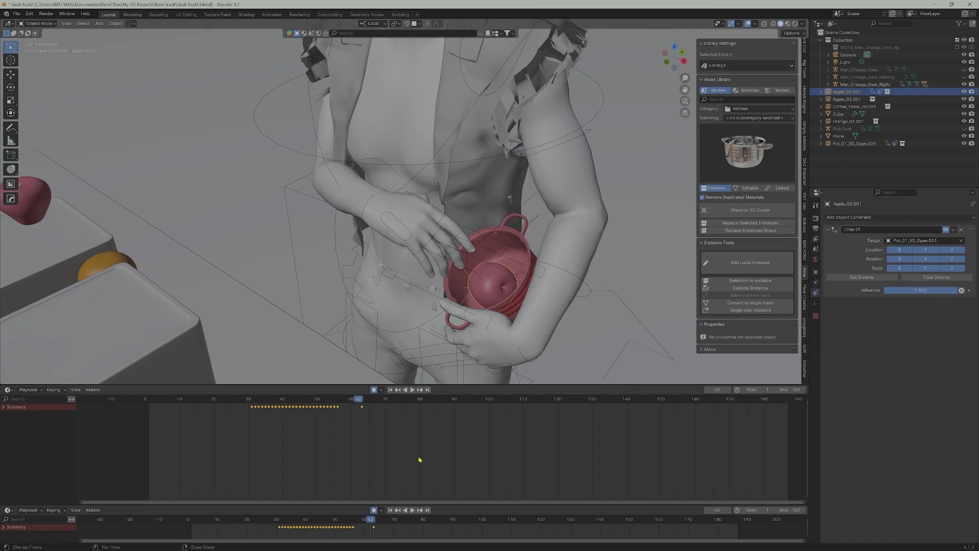
left_click_drag(941, 289, 887, 290)
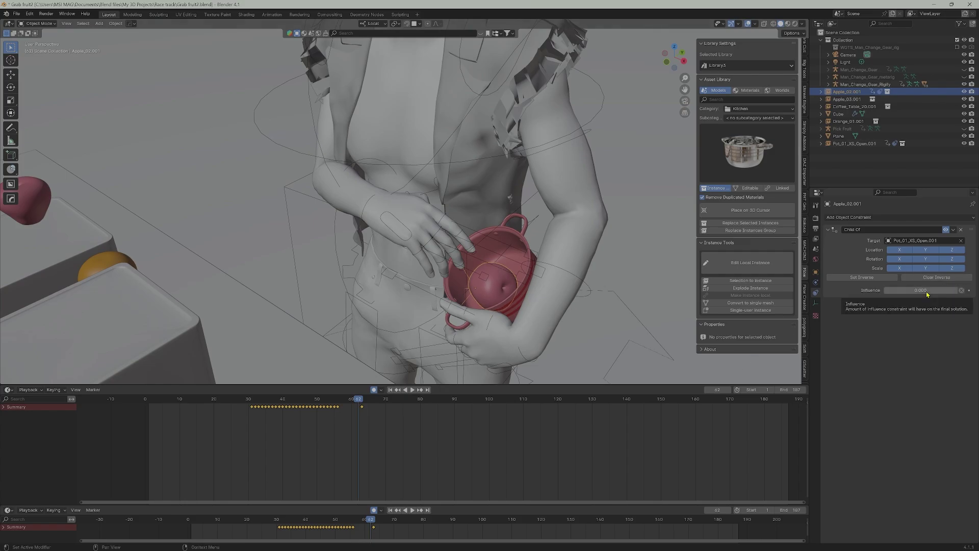
key("i")
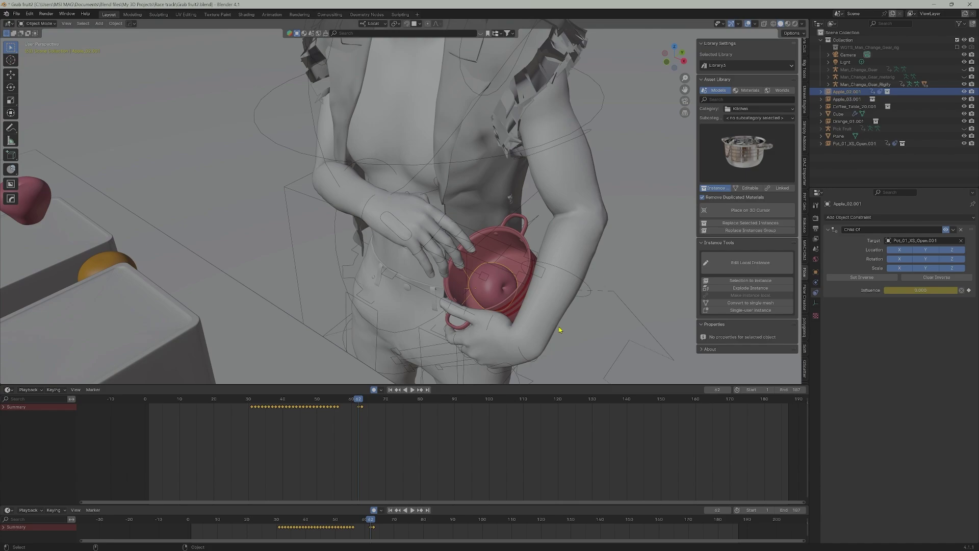
key("Right")
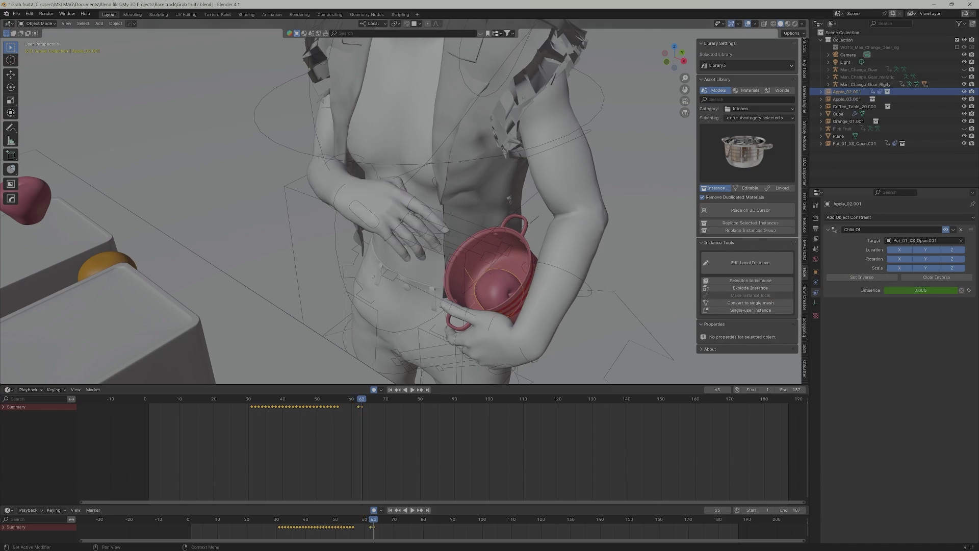
left_click_drag(897, 290, 957, 290)
key("i")
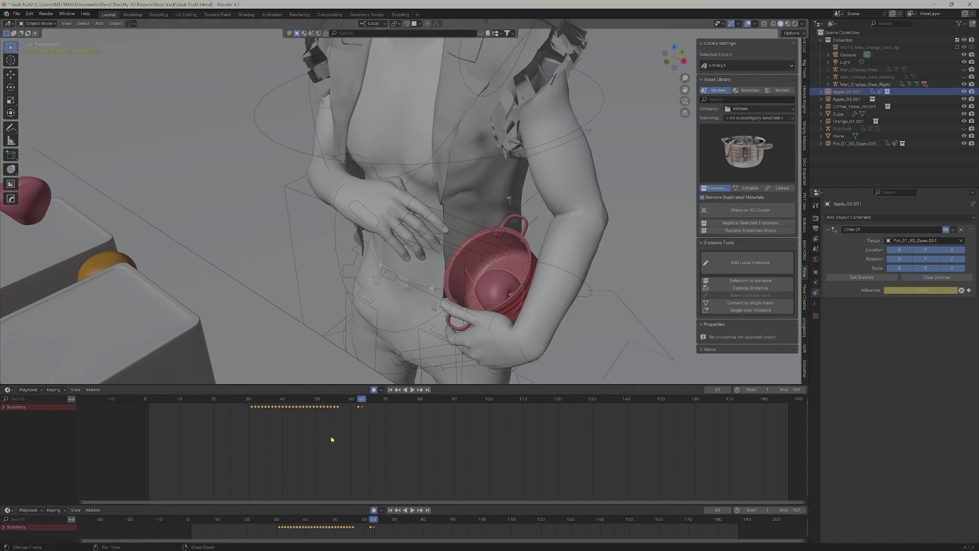
key("shift+ctrl+space")
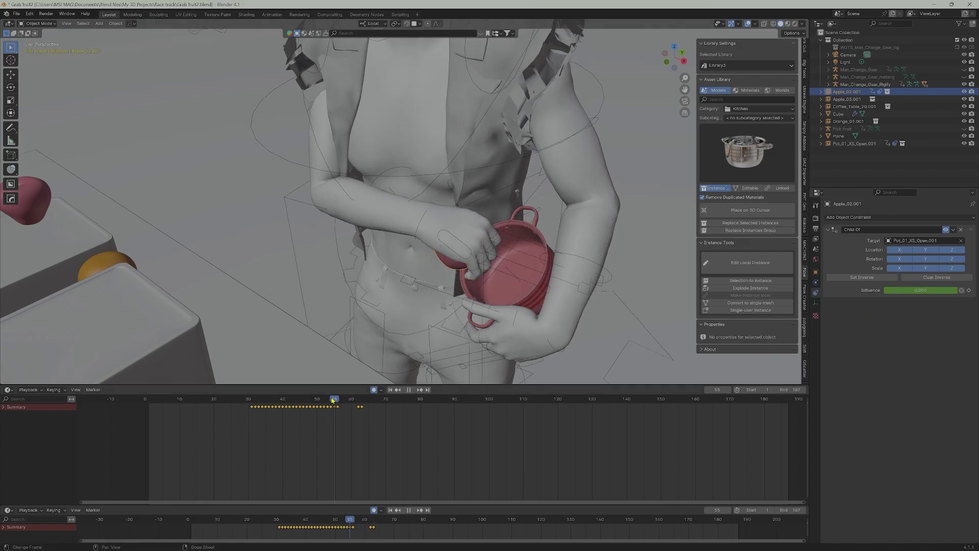
Zoom out, play the animation and set the scene end frame to 78
scroll(321, 303, "down", 5)
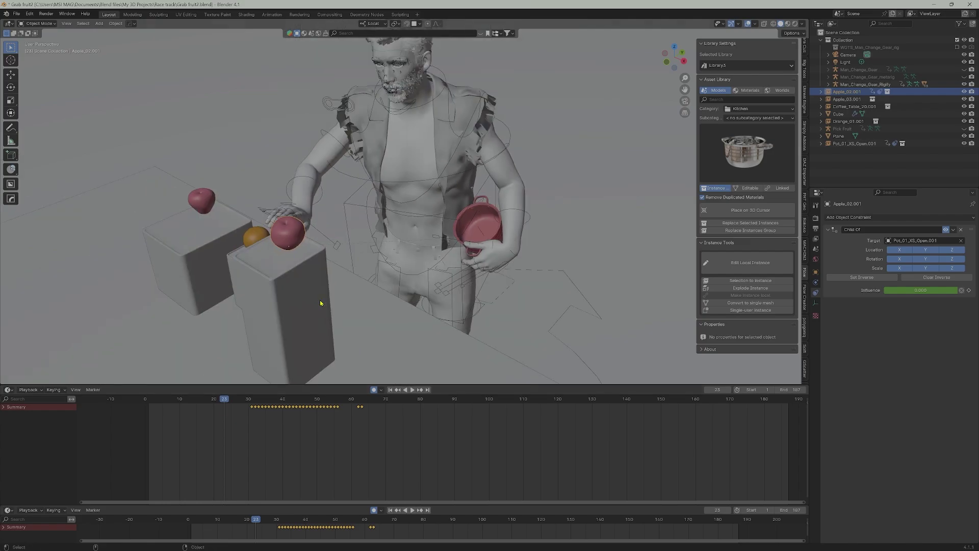
key("space")
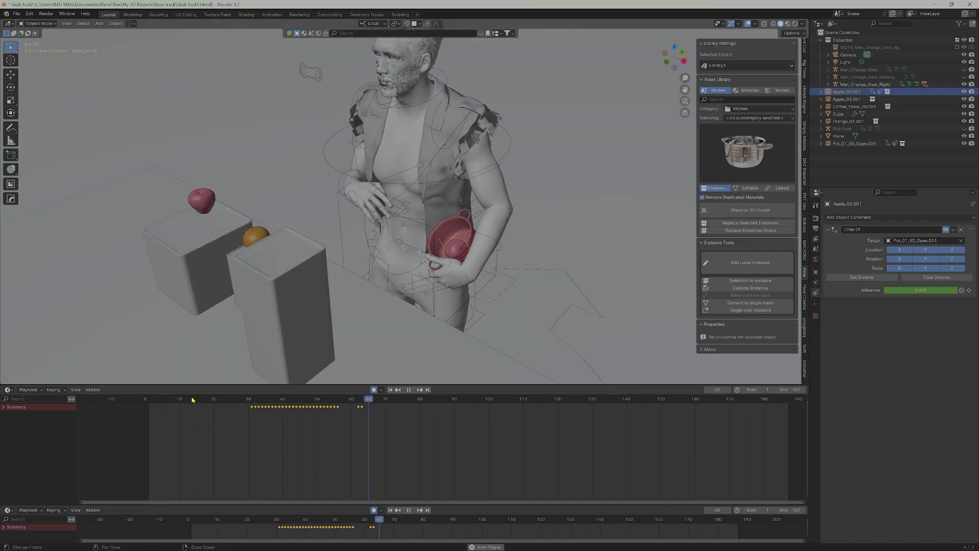
key("ctrl+End")
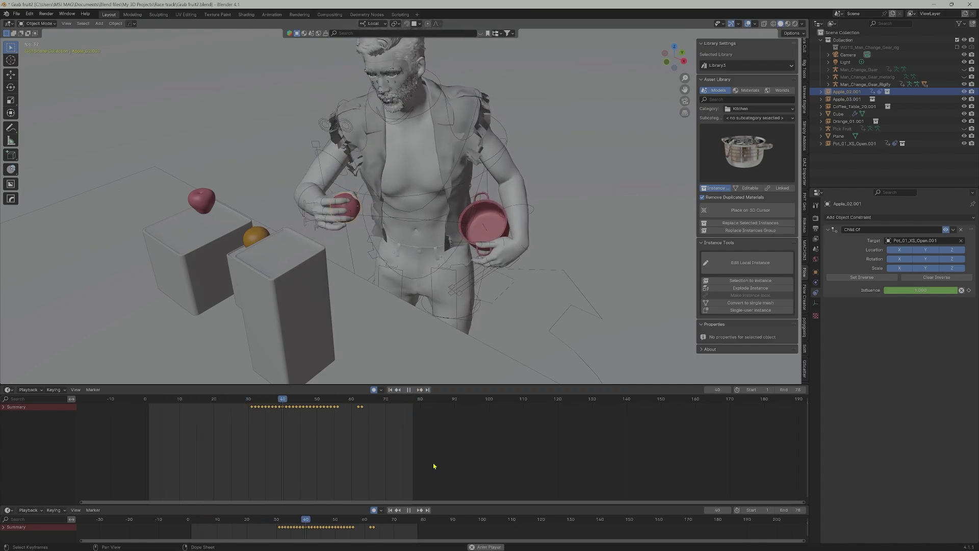